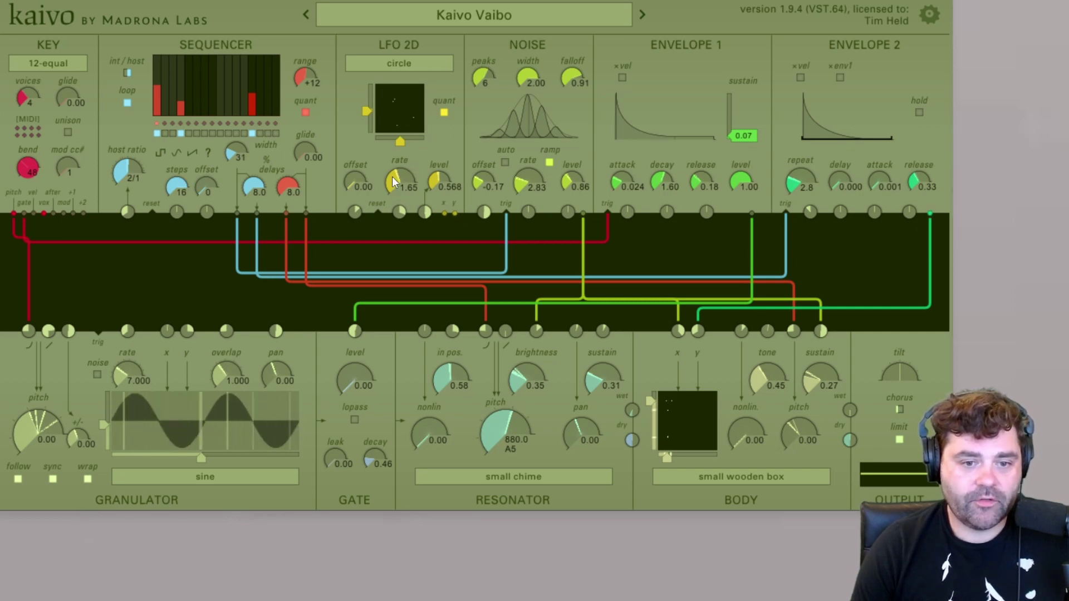
Raise the LFO 2D rate to 220 and step its shape through infinity, square and triangle
{"action": "left_click_drag", "start_coordinate": [396, 179], "coordinate": [396, 144]}
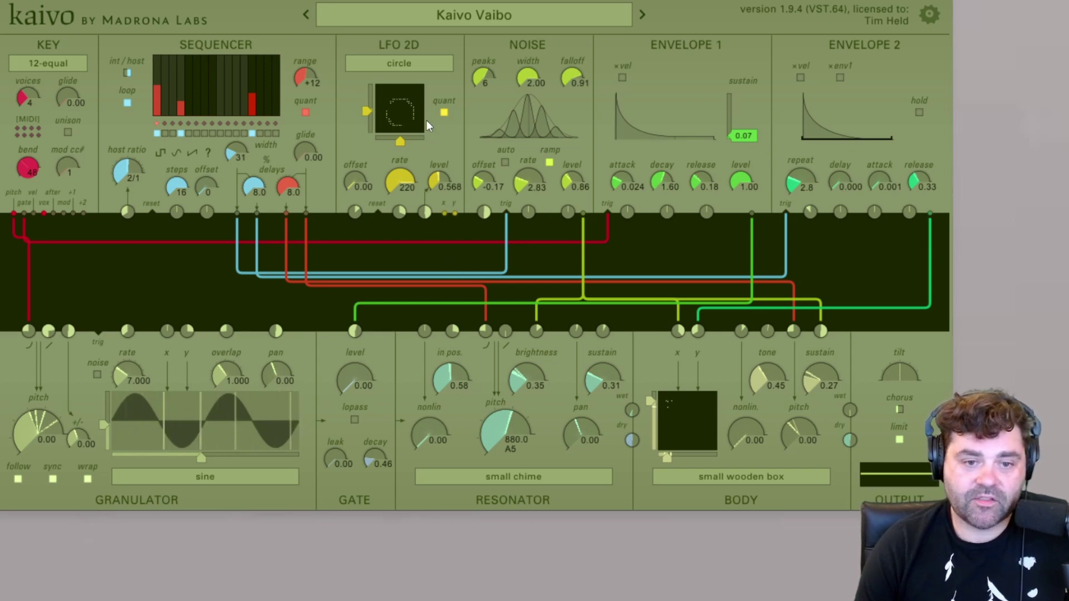
{"action": "left_click", "coordinate": [403, 67]}
{"action": "left_click", "coordinate": [399, 96]}
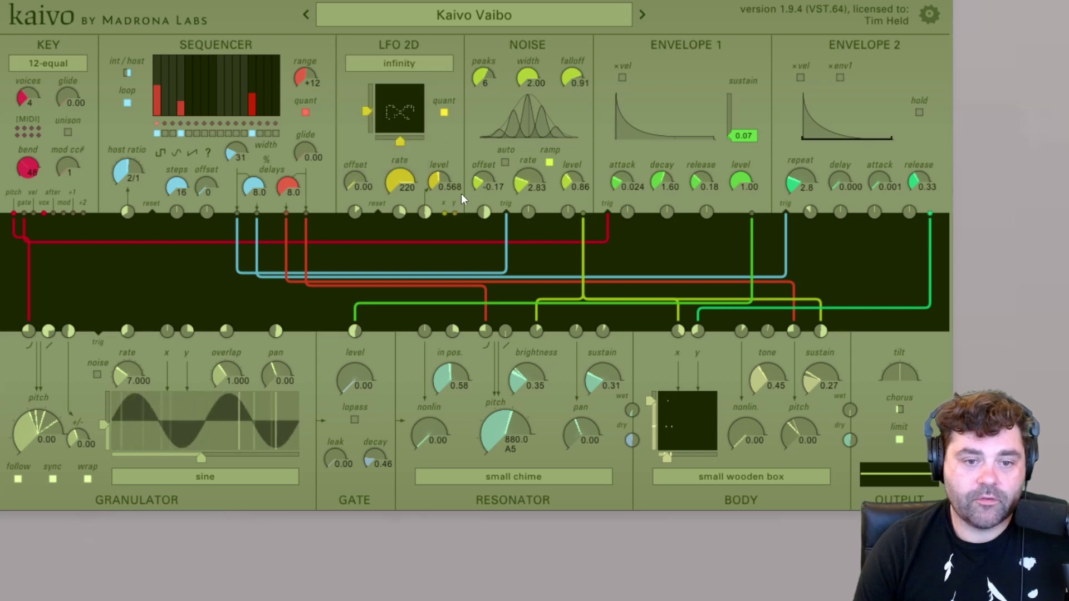
{"action": "left_click", "coordinate": [396, 67]}
{"action": "left_click", "coordinate": [403, 106]}
{"action": "left_click", "coordinate": [410, 70]}
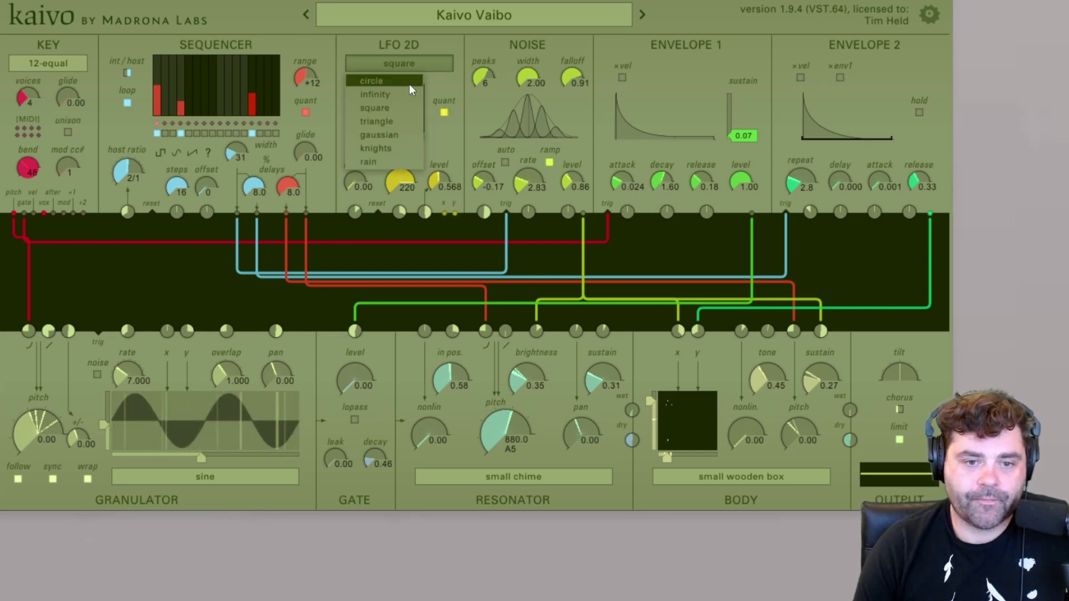
{"action": "left_click", "coordinate": [400, 124]}
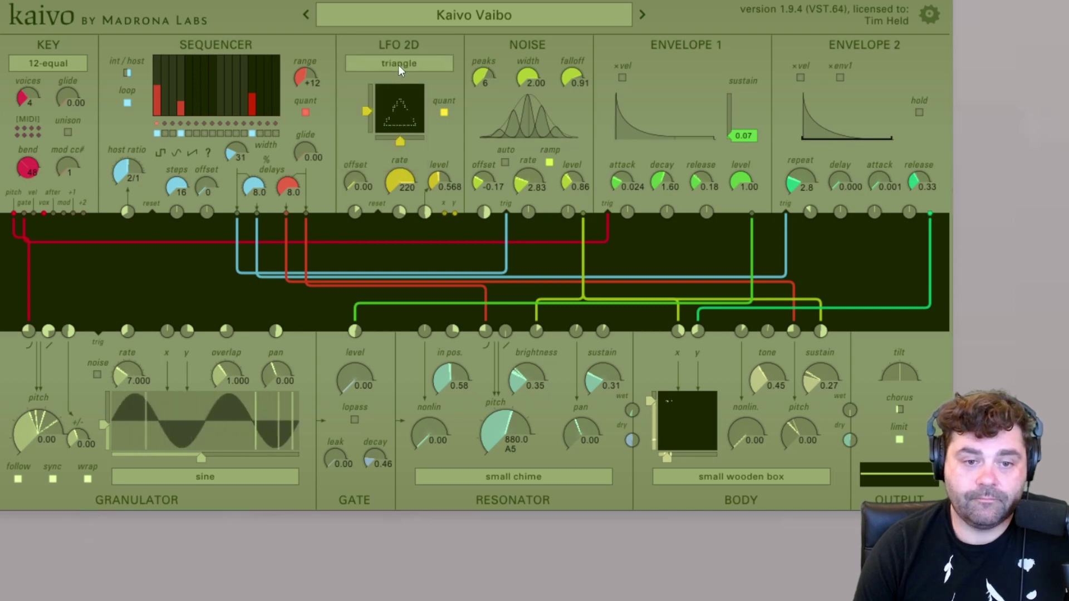
Try the gaussian, knights and rain shapes for LFO 2D and return it to triangle
{"action": "left_click", "coordinate": [397, 64]}
{"action": "left_click", "coordinate": [384, 135]}
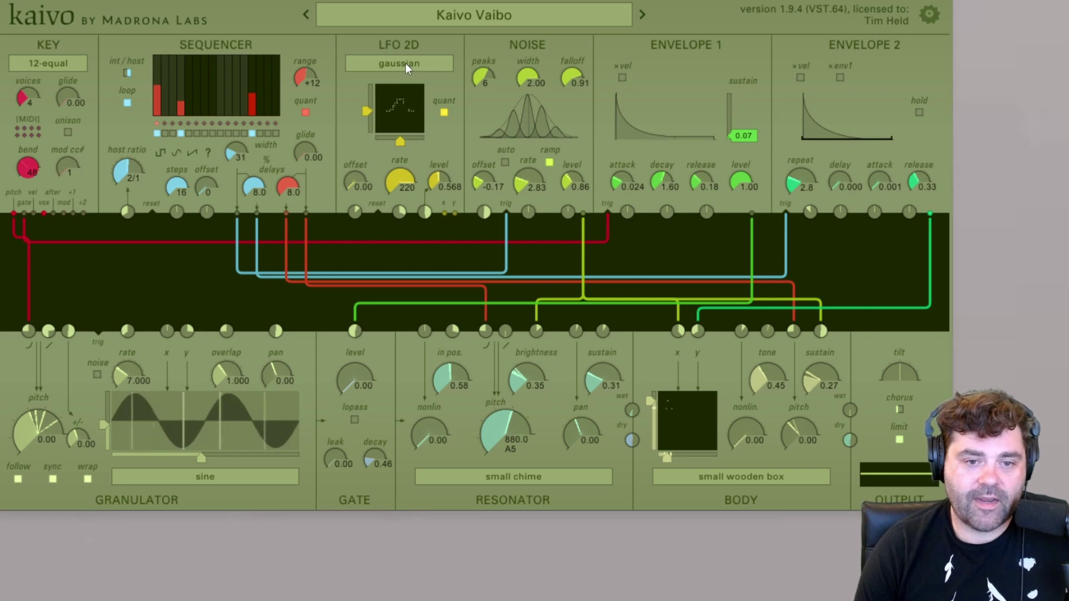
{"action": "left_click", "coordinate": [406, 62]}
{"action": "left_click", "coordinate": [399, 147]}
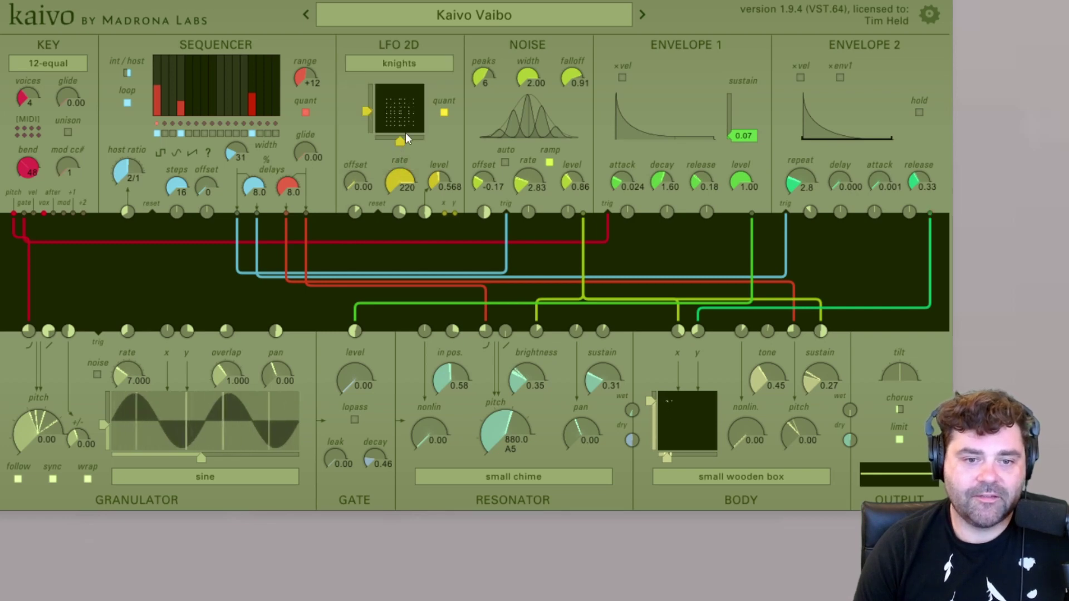
{"action": "left_click", "coordinate": [405, 66]}
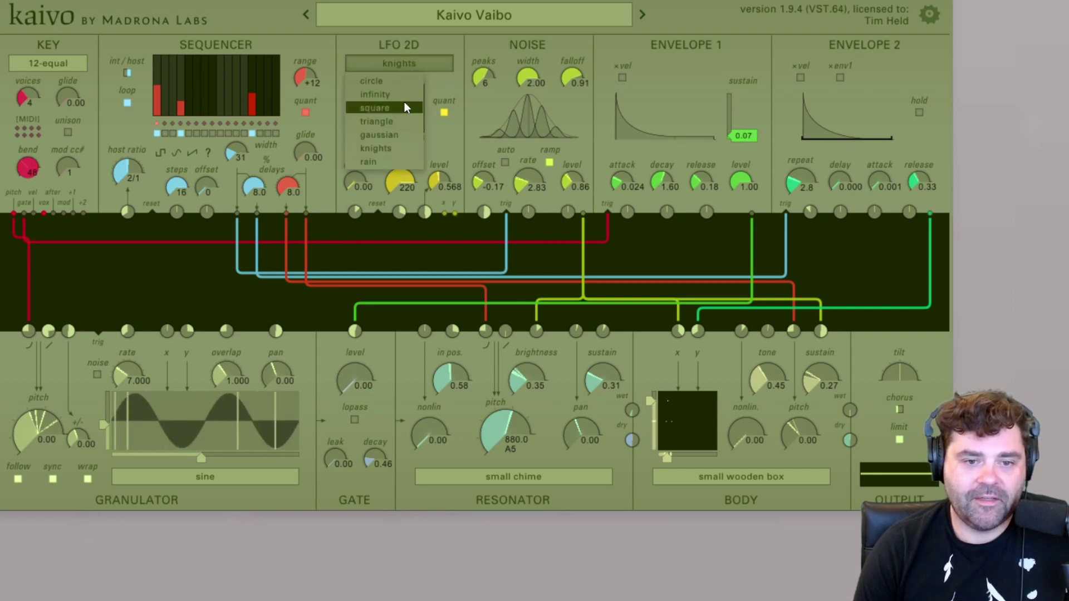
{"action": "left_click", "coordinate": [395, 160]}
{"action": "left_click", "coordinate": [405, 68]}
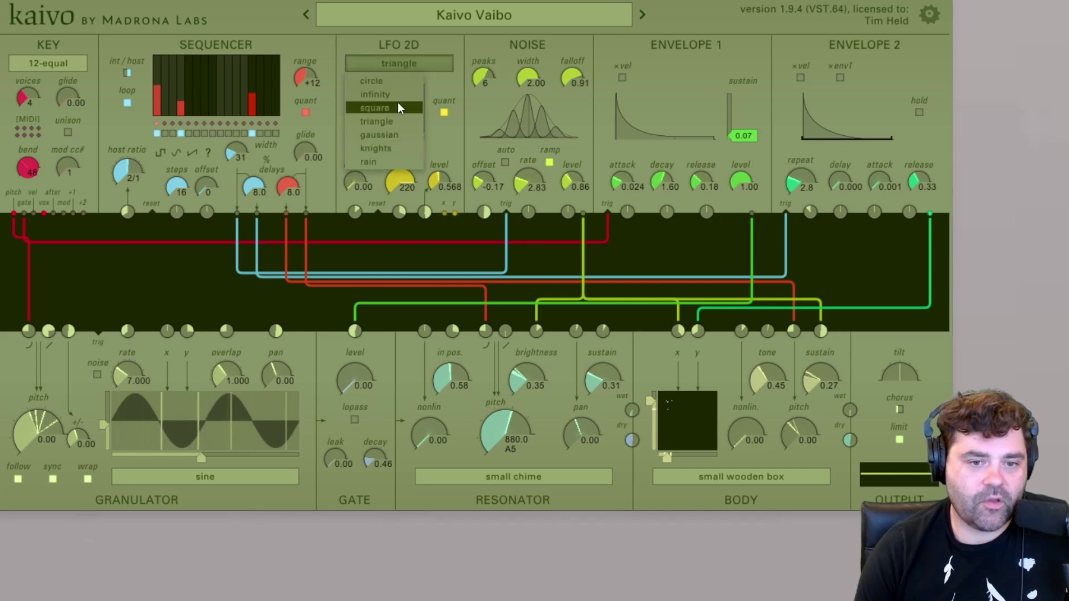
{"action": "left_click", "coordinate": [393, 122]}
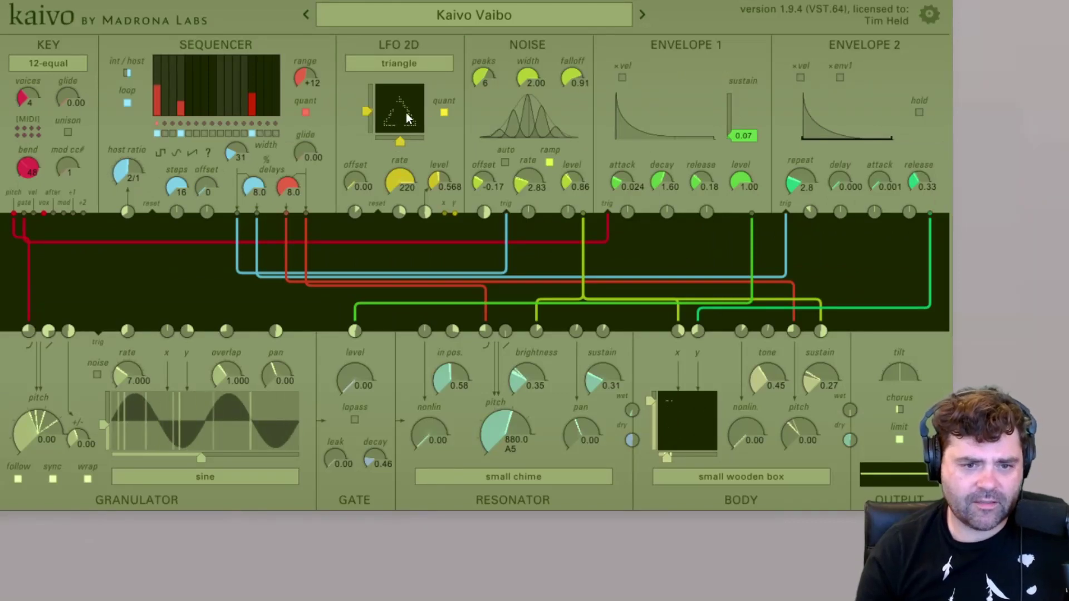
Lower the LFO 2D rate to 0.25 and turn it back up to speed up the movement
{"action": "scroll", "coordinate": [412, 158], "scroll_direction": "down", "scroll_amount": 10}
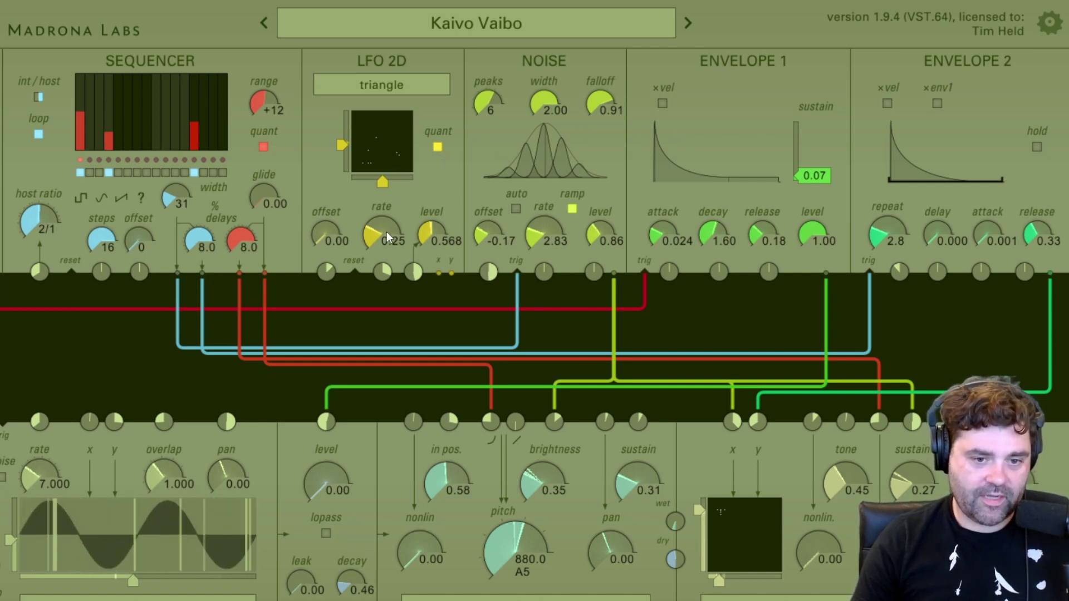
{"action": "left_click_drag", "start_coordinate": [387, 234], "coordinate": [398, 179]}
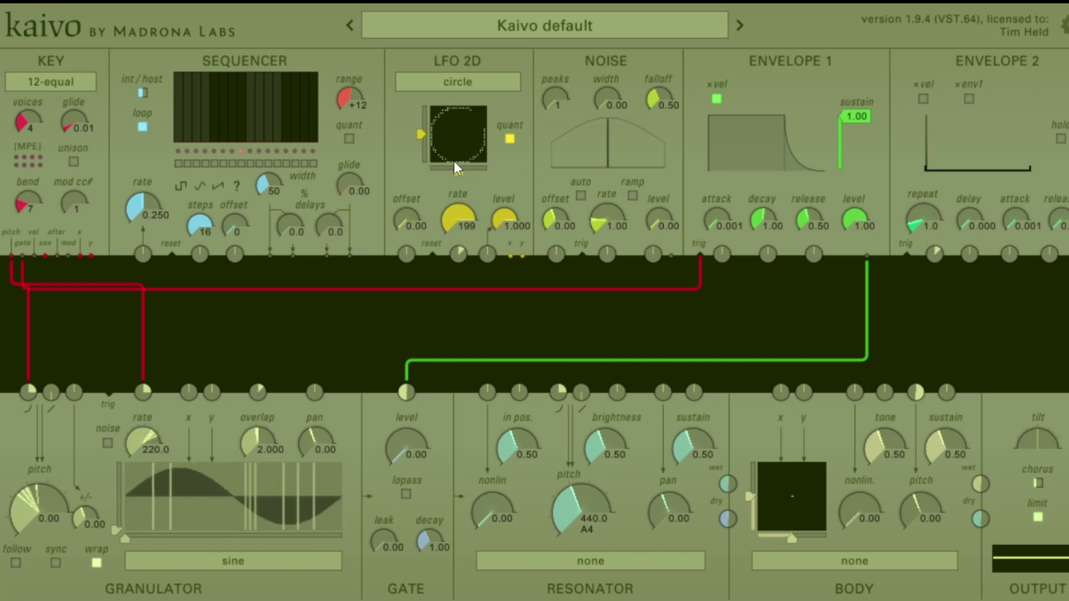
Turn off LFO 2D quantization and select the triangle shape, toggling quantization on and off again to compare
{"action": "left_click", "coordinate": [510, 139]}
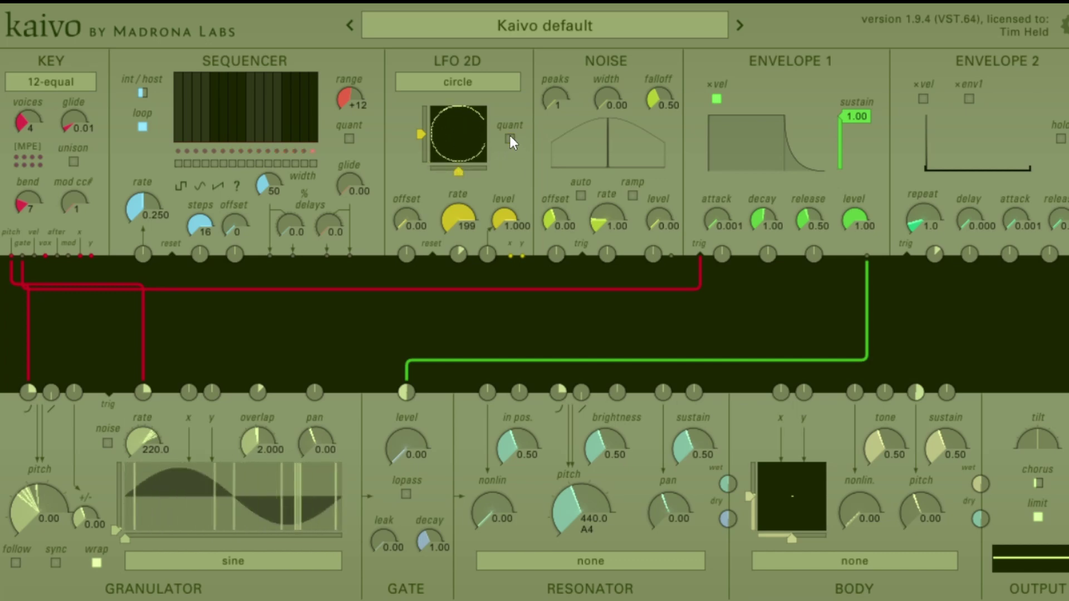
{"action": "left_click", "coordinate": [470, 84]}
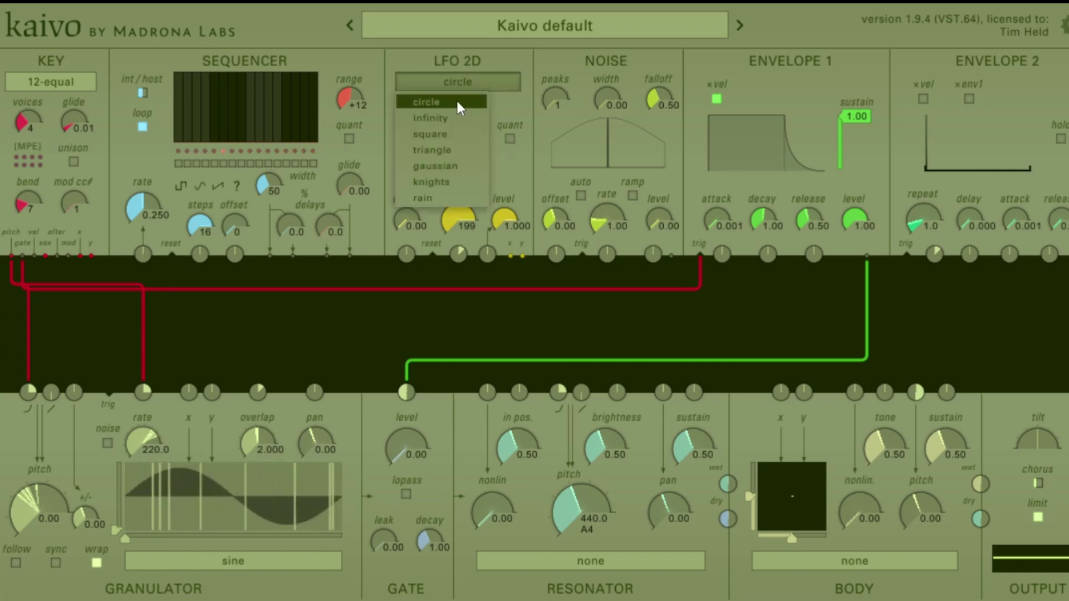
{"action": "left_click", "coordinate": [451, 148]}
{"action": "left_click", "coordinate": [509, 138]}
{"action": "left_click", "coordinate": [509, 138]}
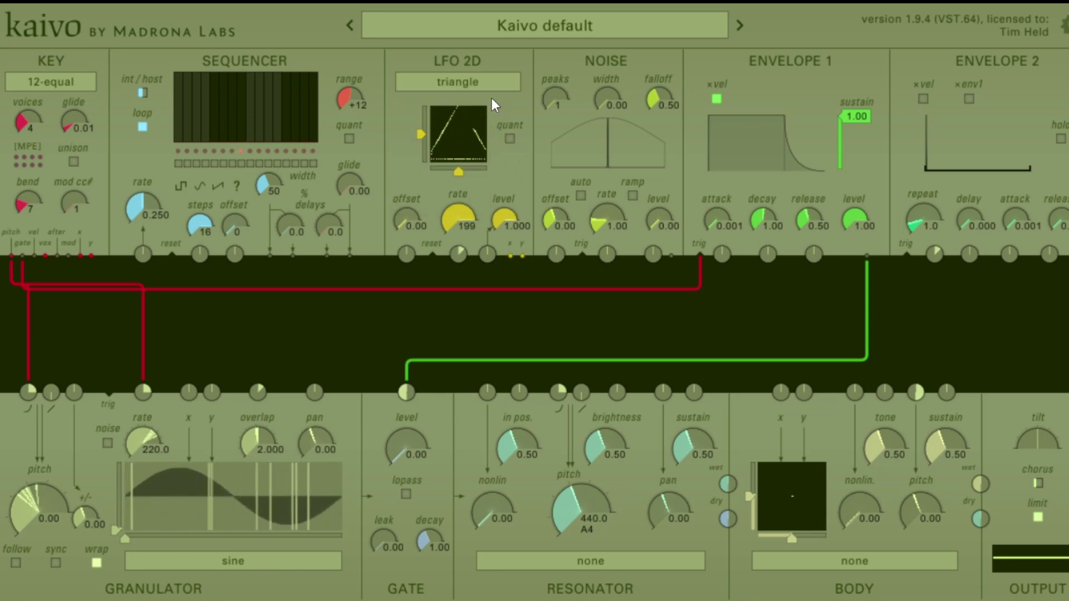
Set the LFO 2D shape to knights and switch its quantization on
{"action": "left_click", "coordinate": [480, 81]}
{"action": "left_click", "coordinate": [453, 179]}
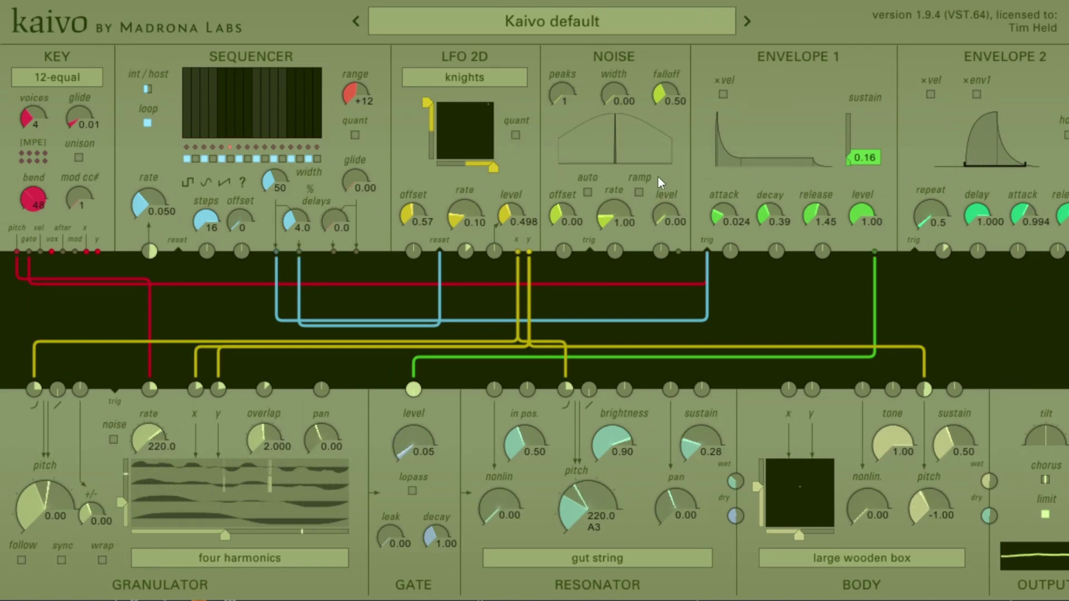
{"action": "left_click", "coordinate": [515, 135]}
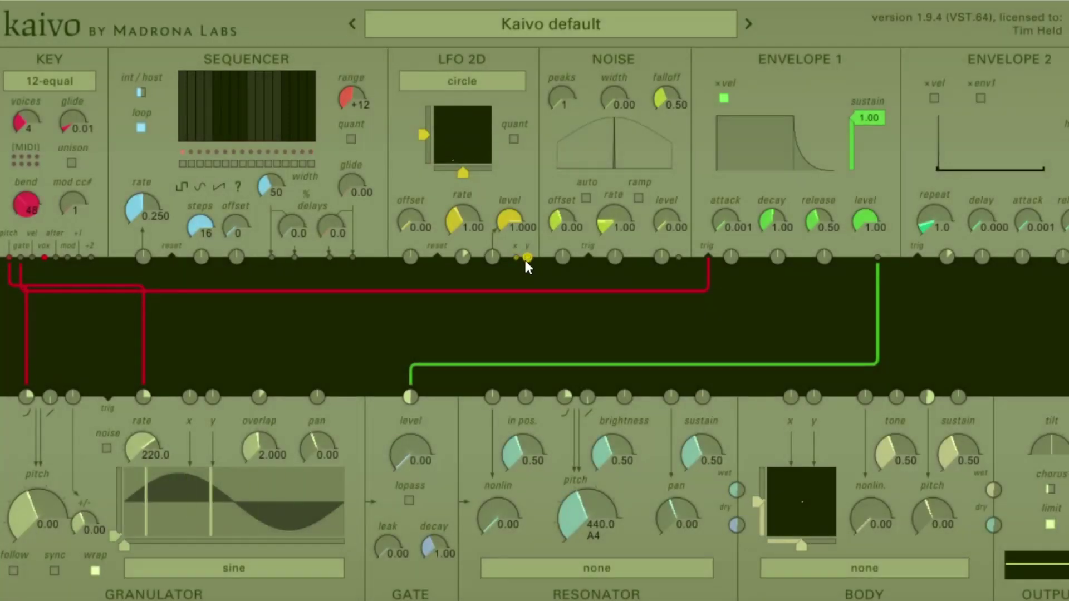
Shift the vertical and horizontal position sliders of LFO 2D and recentre them
{"action": "left_click_drag", "start_coordinate": [420, 139], "coordinate": [425, 134]}
{"action": "left_click_drag", "start_coordinate": [462, 173], "coordinate": [463, 173]}
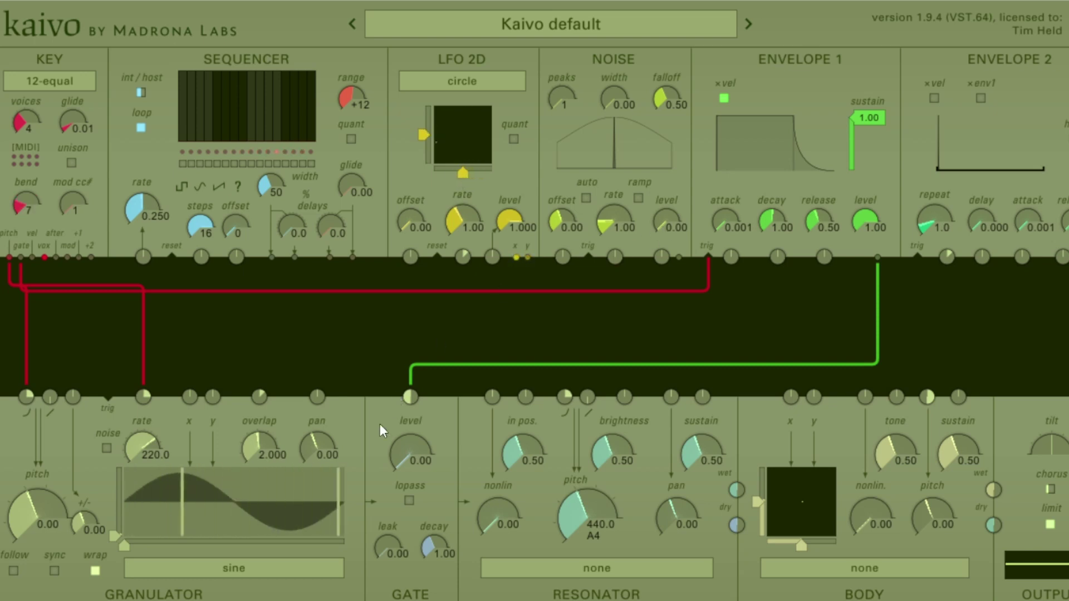
Turn off the granulator's wrap and load the four harmonics oscillator as its source
{"action": "left_click", "coordinate": [95, 570]}
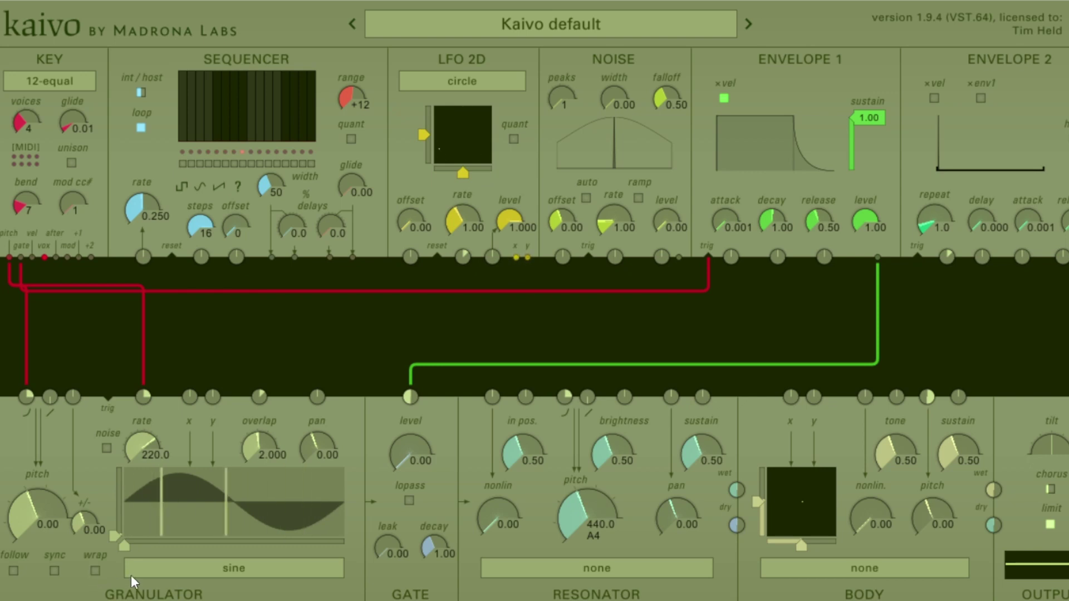
{"action": "left_click", "coordinate": [232, 573]}
{"action": "mouse_move", "coordinate": [221, 465]}
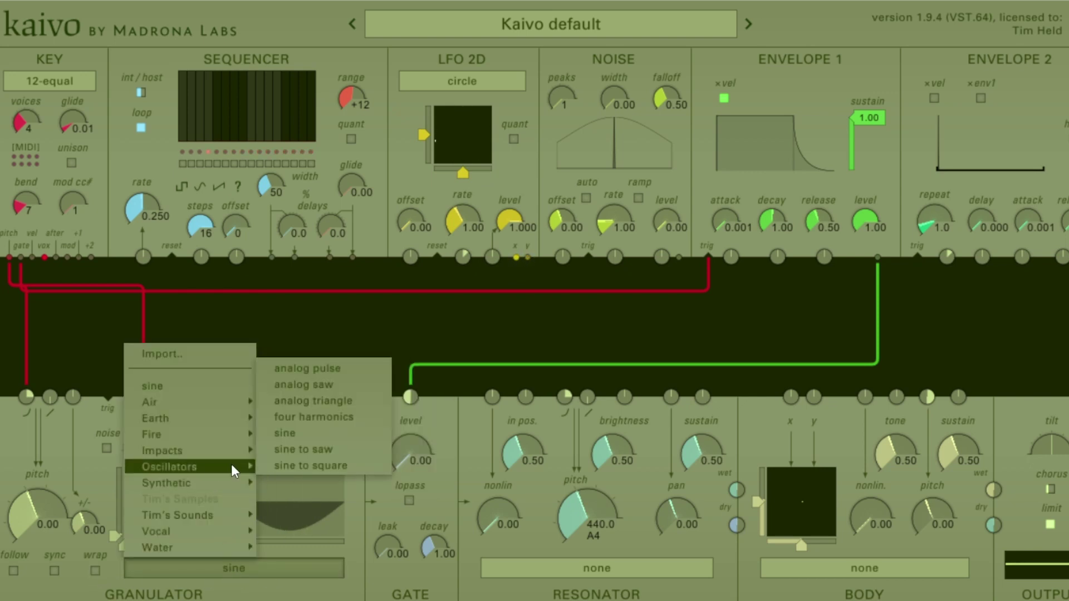
{"action": "left_click", "coordinate": [310, 419]}
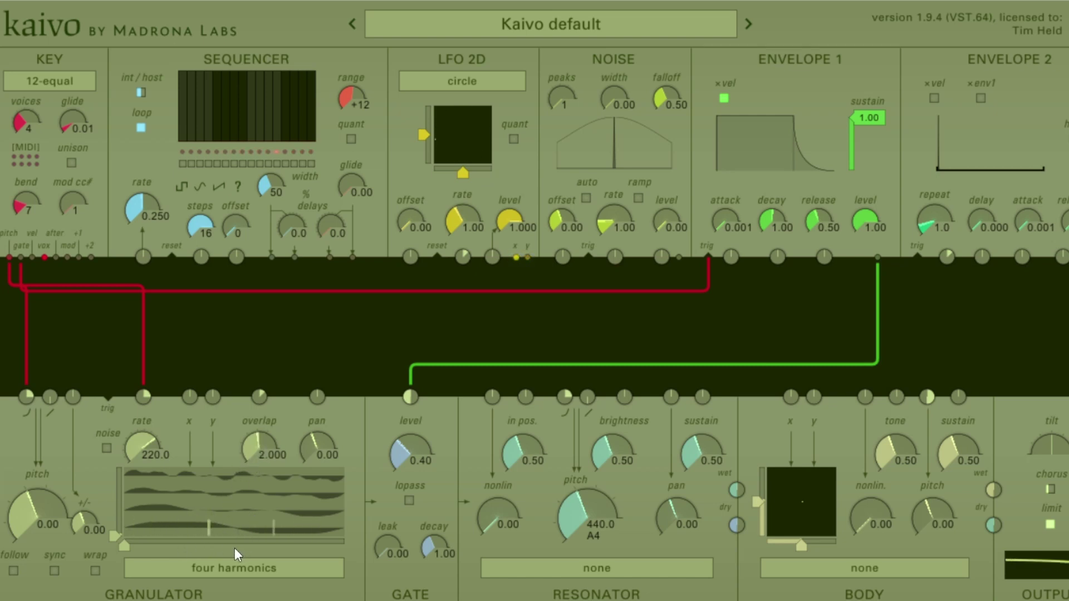
Centre the granulator's x and y position sliders and patch the LFO 2D x and y outputs to its x and y inputs
{"action": "left_click_drag", "start_coordinate": [113, 533], "coordinate": [222, 545]}
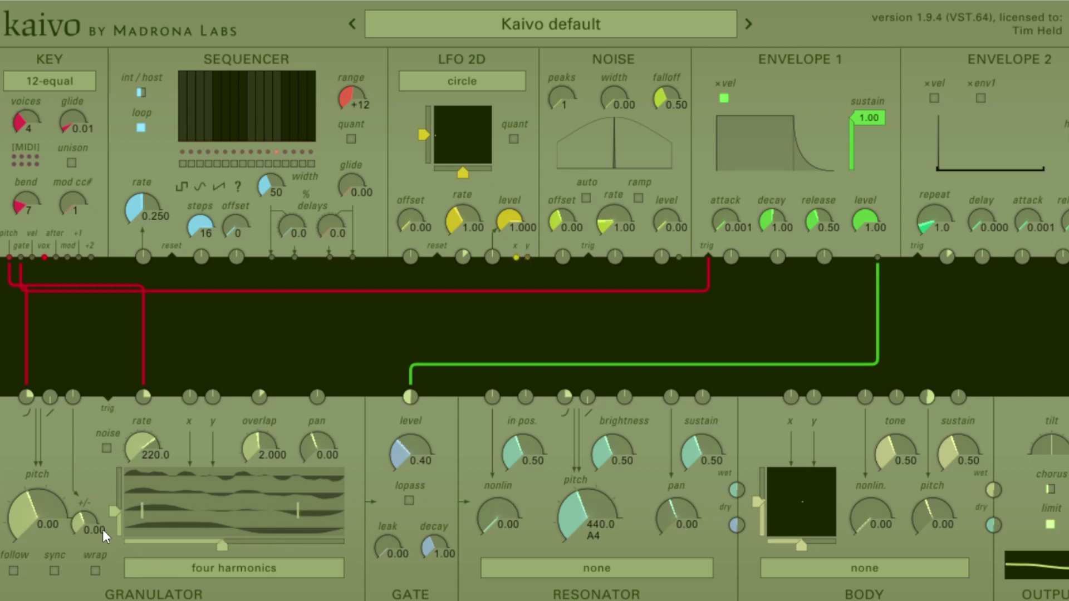
{"action": "left_click_drag", "start_coordinate": [115, 510], "coordinate": [114, 502]}
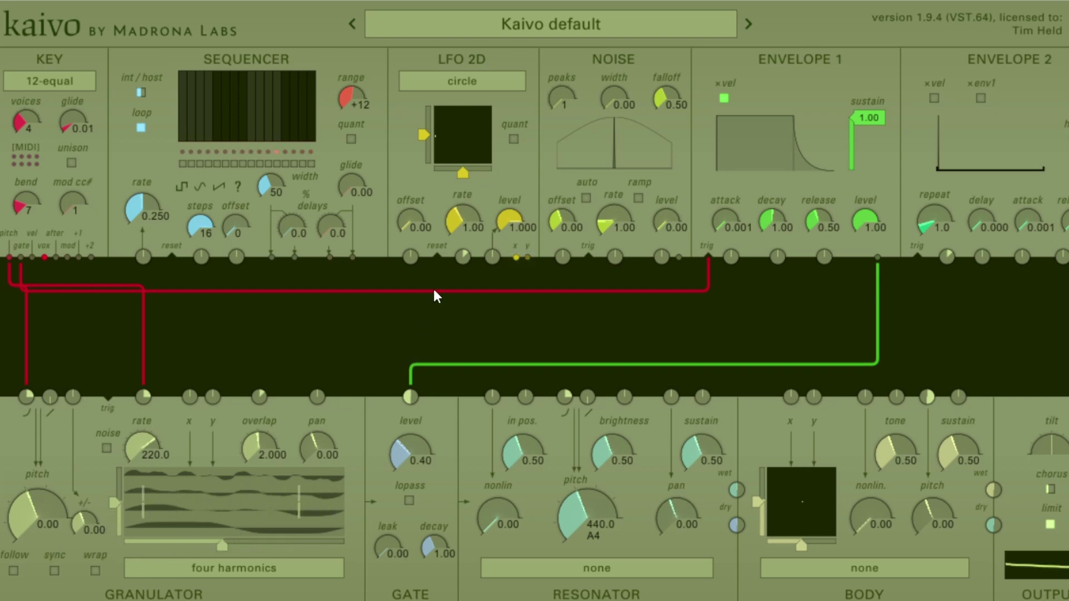
{"action": "left_click_drag", "start_coordinate": [515, 257], "coordinate": [188, 402]}
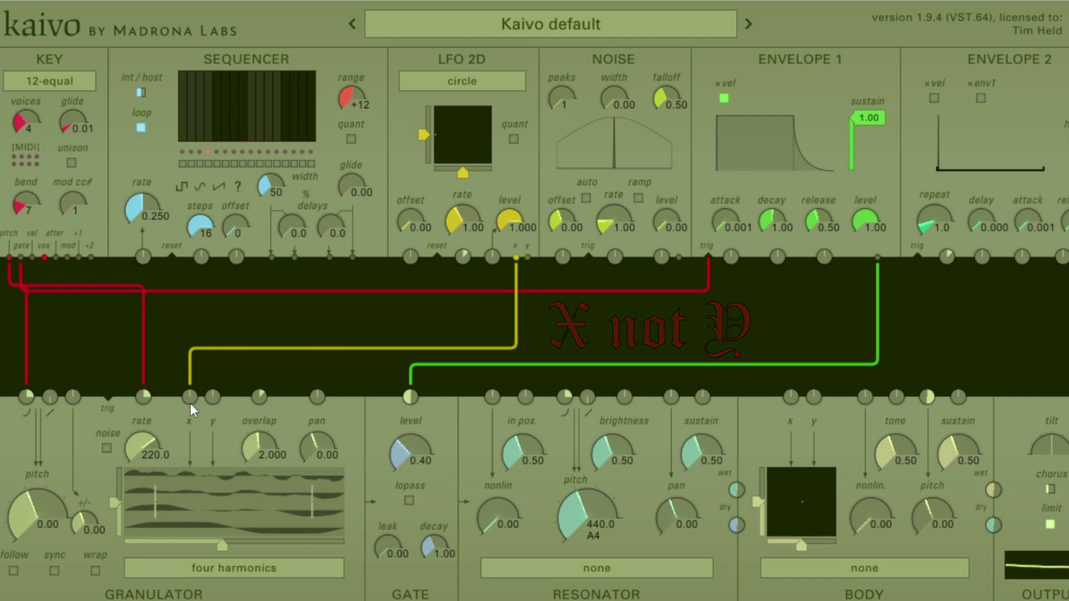
{"action": "left_click_drag", "start_coordinate": [527, 258], "coordinate": [218, 394]}
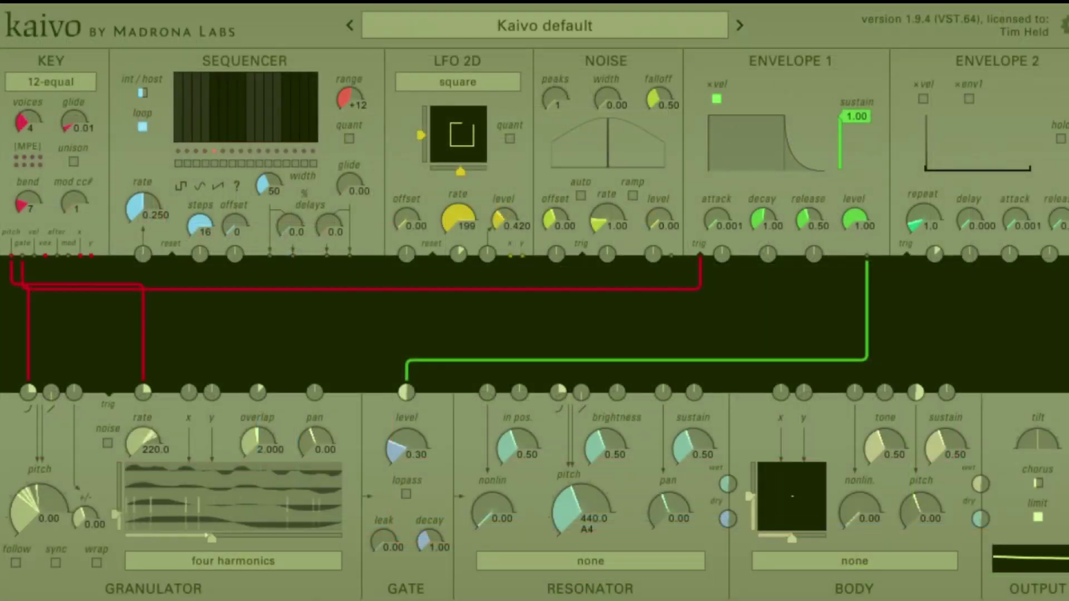
Lower the square LFO 2D's rate to 0.18 and patch its x and y outputs to the granulator's x and y inputs
{"action": "left_click_drag", "start_coordinate": [460, 219], "coordinate": [460, 278]}
{"action": "left_click_drag", "start_coordinate": [510, 255], "coordinate": [195, 394]}
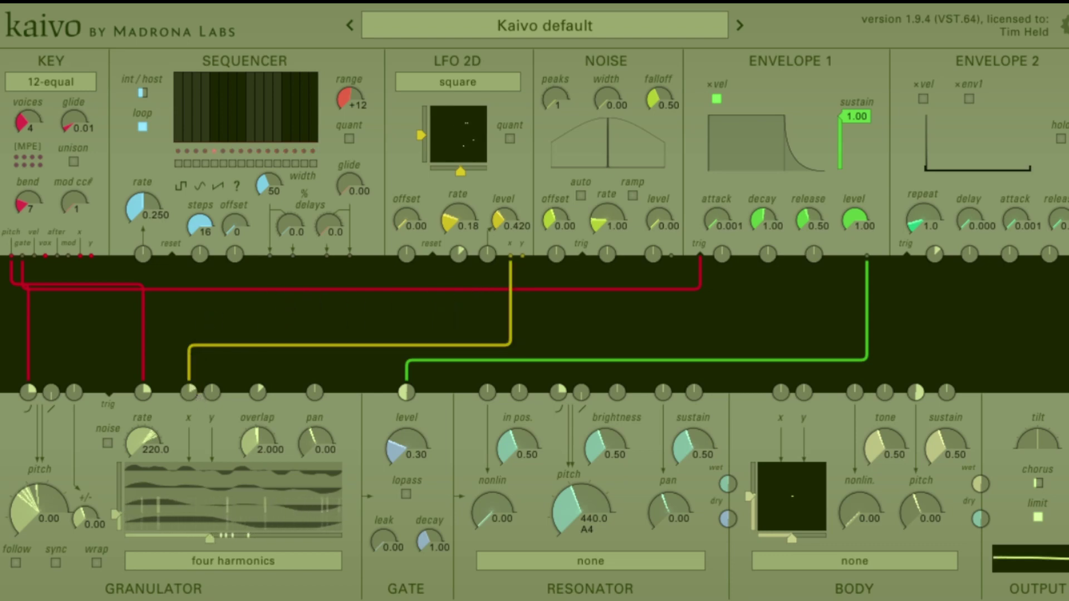
{"action": "left_click_drag", "start_coordinate": [522, 256], "coordinate": [212, 395]}
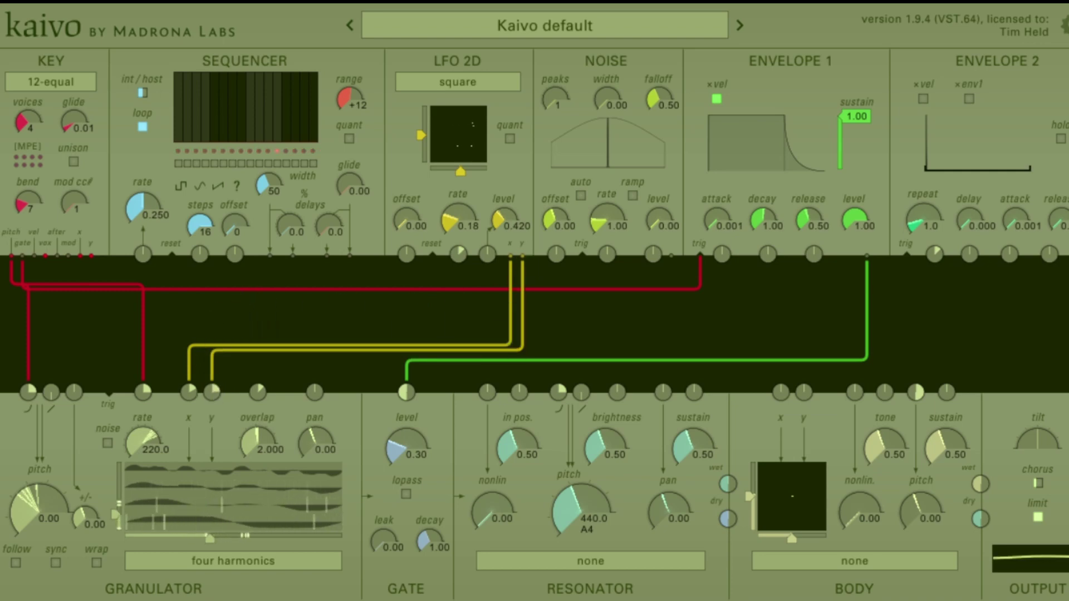
Fine-tune the horizontal and vertical position sliders of LFO 2D around the centre
{"action": "mouse_move", "coordinate": [461, 170]}
{"action": "left_mouse_down"}
{"action": "mouse_move", "coordinate": [486, 170]}
{"action": "mouse_move", "coordinate": [432, 170]}
{"action": "mouse_move", "coordinate": [459, 171]}
{"action": "left_mouse_up"}
{"action": "mouse_move", "coordinate": [422, 135]}
{"action": "left_mouse_down"}
{"action": "mouse_move", "coordinate": [423, 108]}
{"action": "mouse_move", "coordinate": [422, 156]}
{"action": "mouse_move", "coordinate": [423, 113]}
{"action": "mouse_move", "coordinate": [422, 136]}
{"action": "left_mouse_up"}
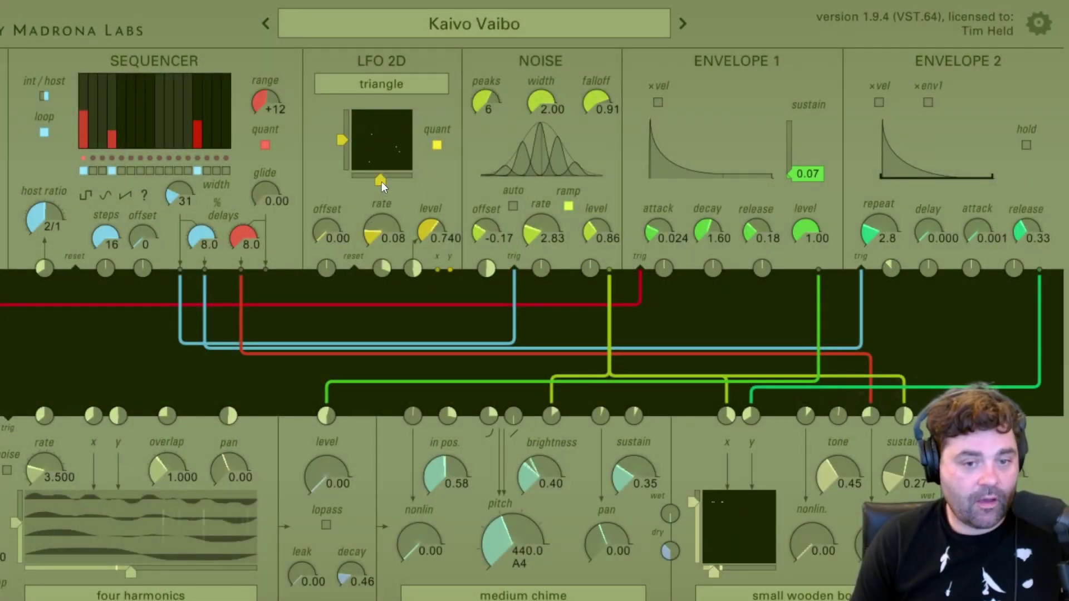
{"action": "mouse_move", "coordinate": [382, 181]}
{"action": "left_mouse_down"}
{"action": "mouse_move", "coordinate": [391, 181]}
{"action": "mouse_move", "coordinate": [368, 182]}
{"action": "mouse_move", "coordinate": [383, 182]}
{"action": "left_mouse_up"}
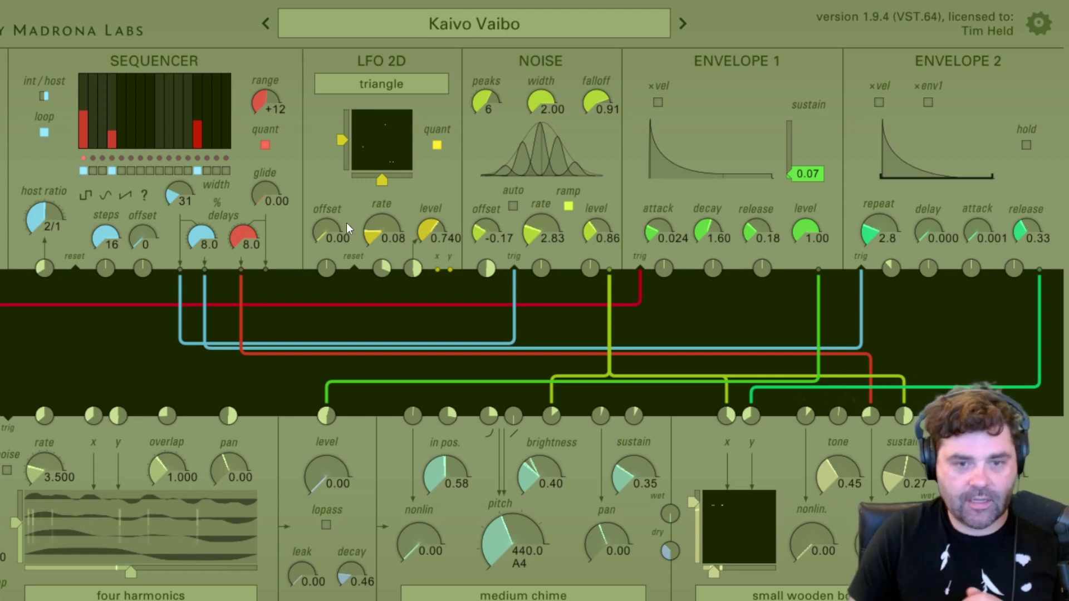
Raise the LFO 2D rate to 220, bring it down to 0.37 and adjust the offset
{"action": "mouse_move", "coordinate": [381, 243]}
{"action": "left_mouse_down"}
{"action": "mouse_move", "coordinate": [397, 248]}
{"action": "mouse_move", "coordinate": [383, 223]}
{"action": "left_mouse_up"}
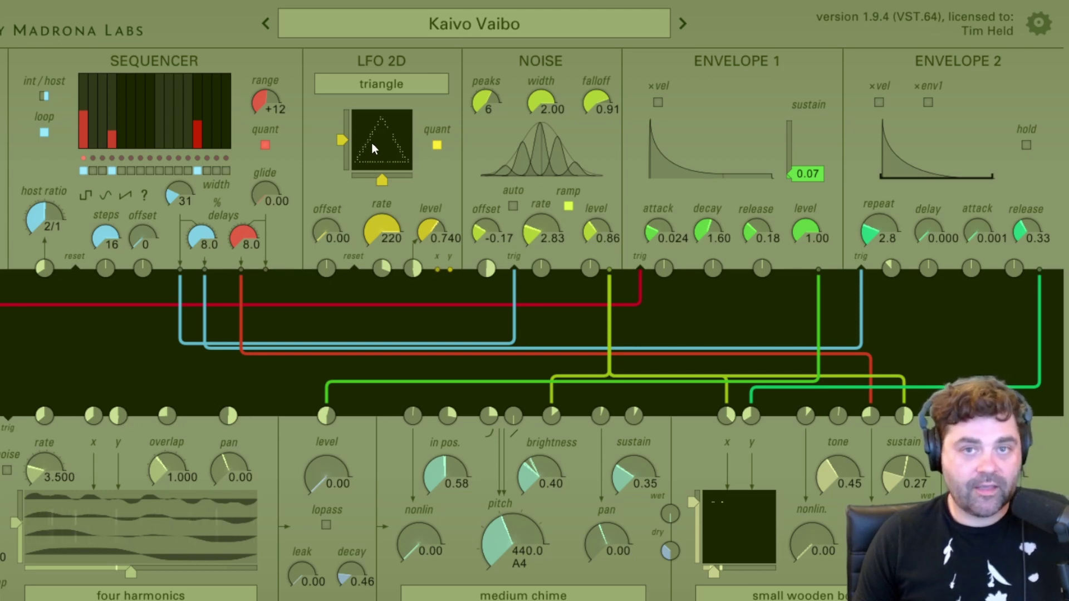
{"action": "left_click_drag", "start_coordinate": [382, 227], "coordinate": [327, 235]}
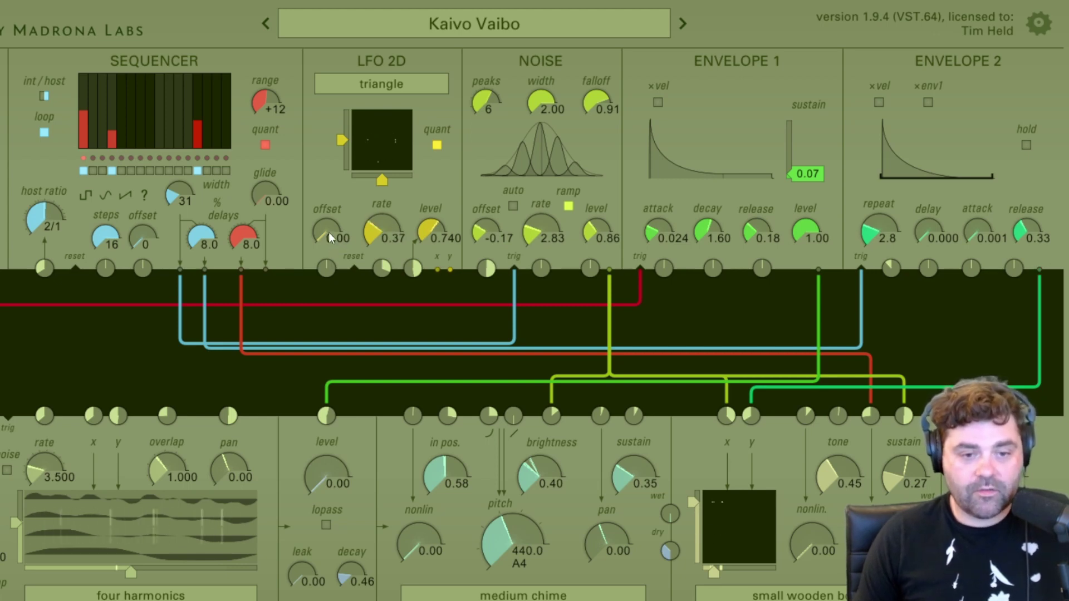
{"action": "mouse_move", "coordinate": [322, 234]}
{"action": "left_mouse_down"}
{"action": "mouse_move", "coordinate": [322, 215]}
{"action": "mouse_move", "coordinate": [327, 245]}
{"action": "left_mouse_up"}
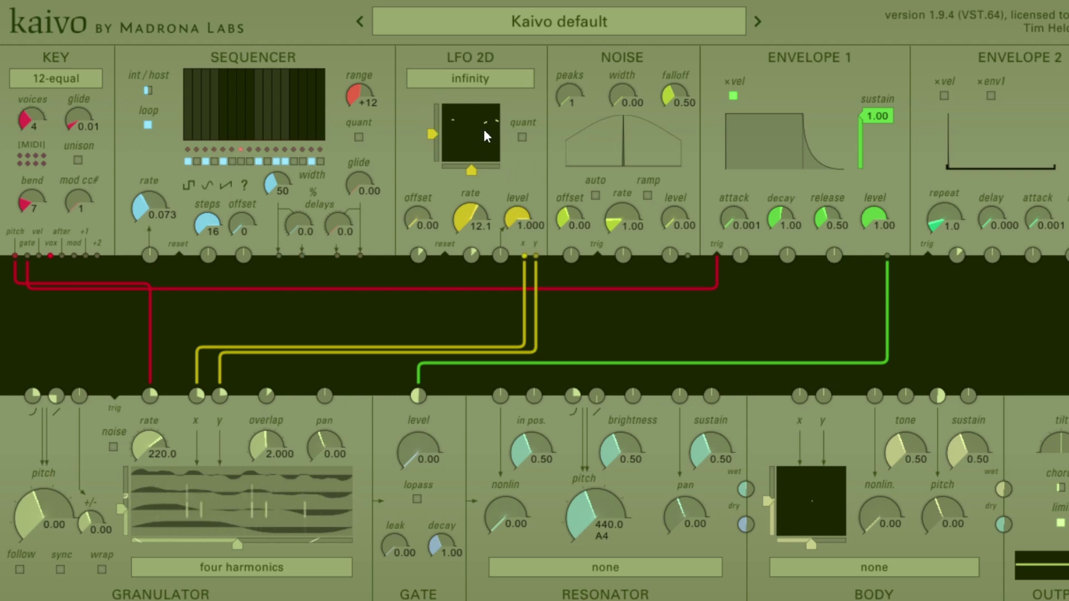
Patch the sequencer's first output to the LFO 2D reset input and set the sequencer rate to 0.106
{"action": "left_click_drag", "start_coordinate": [501, 256], "coordinate": [443, 275]}
{"action": "left_click_drag", "start_coordinate": [285, 264], "coordinate": [445, 257]}
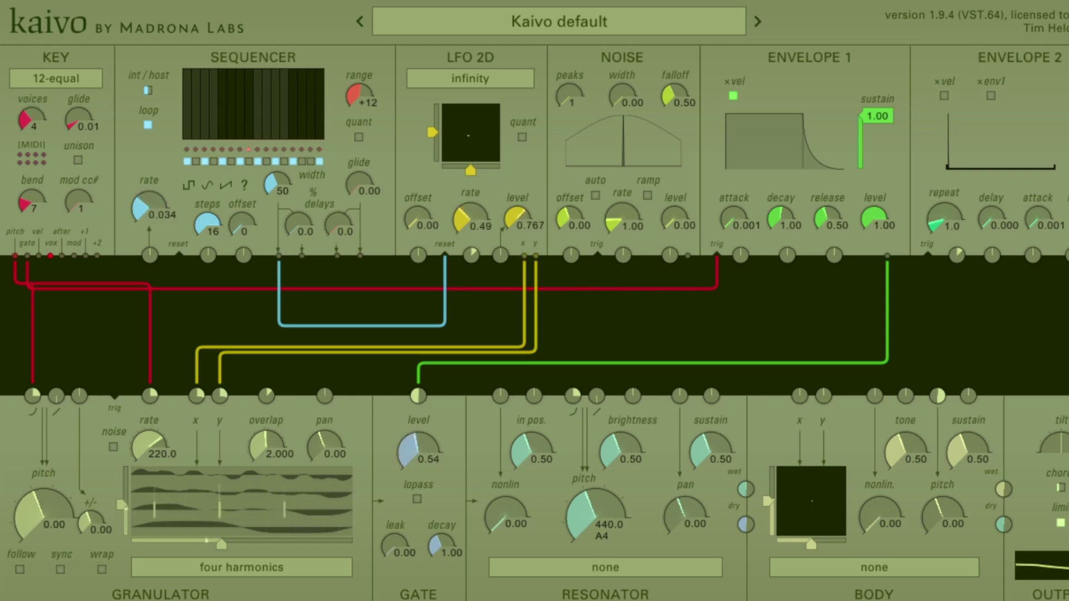
{"action": "left_click_drag", "start_coordinate": [140, 214], "coordinate": [134, 233]}
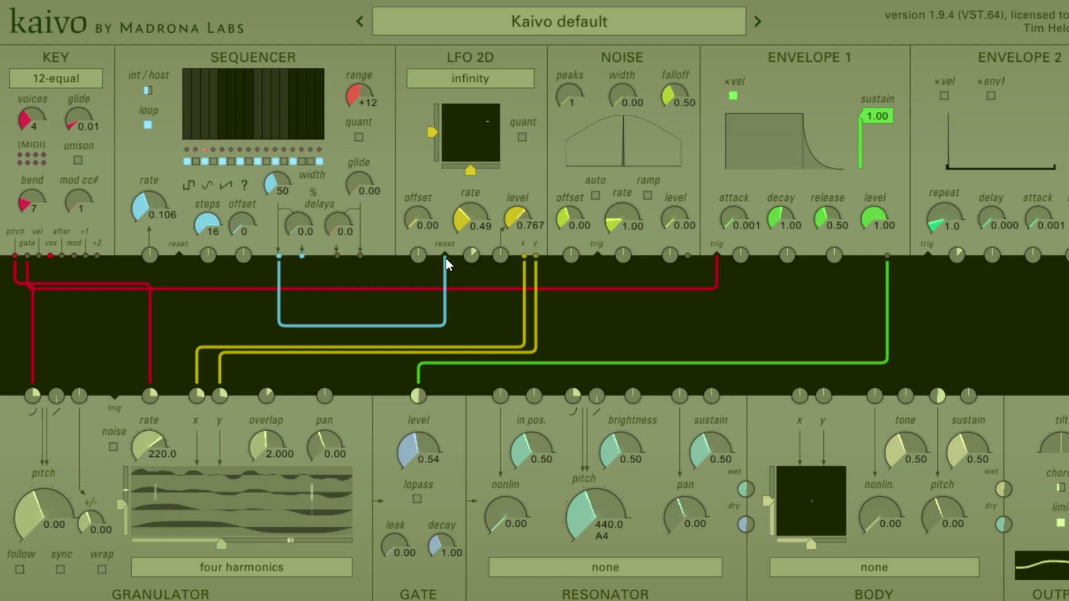
{"action": "mouse_move", "coordinate": [444, 264]}
{"action": "left_mouse_down"}
{"action": "mouse_move", "coordinate": [457, 314]}
{"action": "mouse_move", "coordinate": [445, 260]}
{"action": "left_mouse_up"}
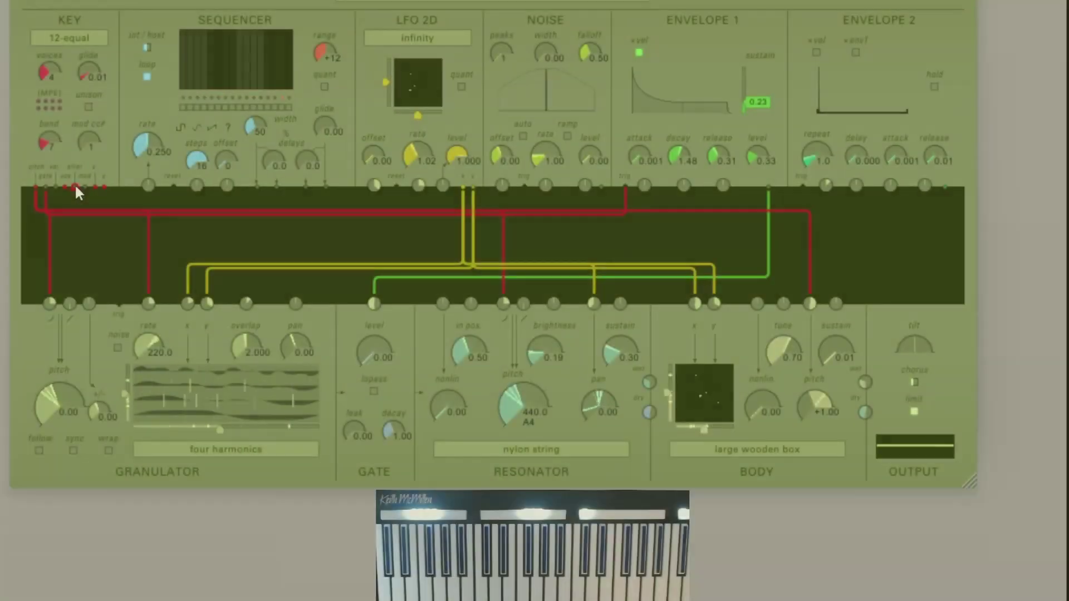
Patch the key module's aftertouch output to the LFO 2D offset input
{"action": "left_click_drag", "start_coordinate": [75, 187], "coordinate": [374, 185]}
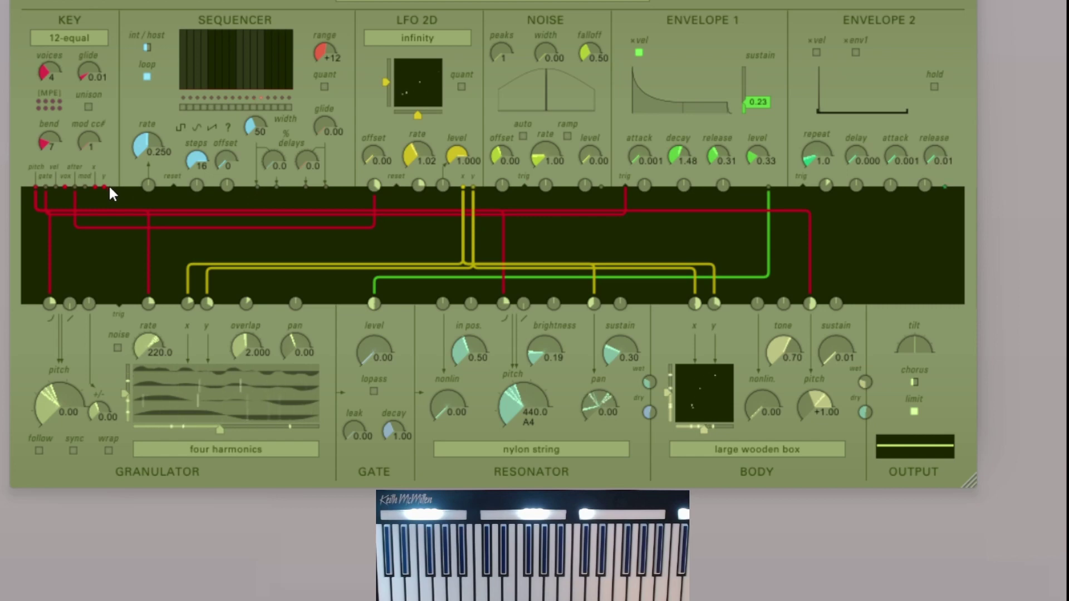
Patch the key module's y output to the LFO 2D rate input
{"action": "left_click_drag", "start_coordinate": [105, 187], "coordinate": [421, 186]}
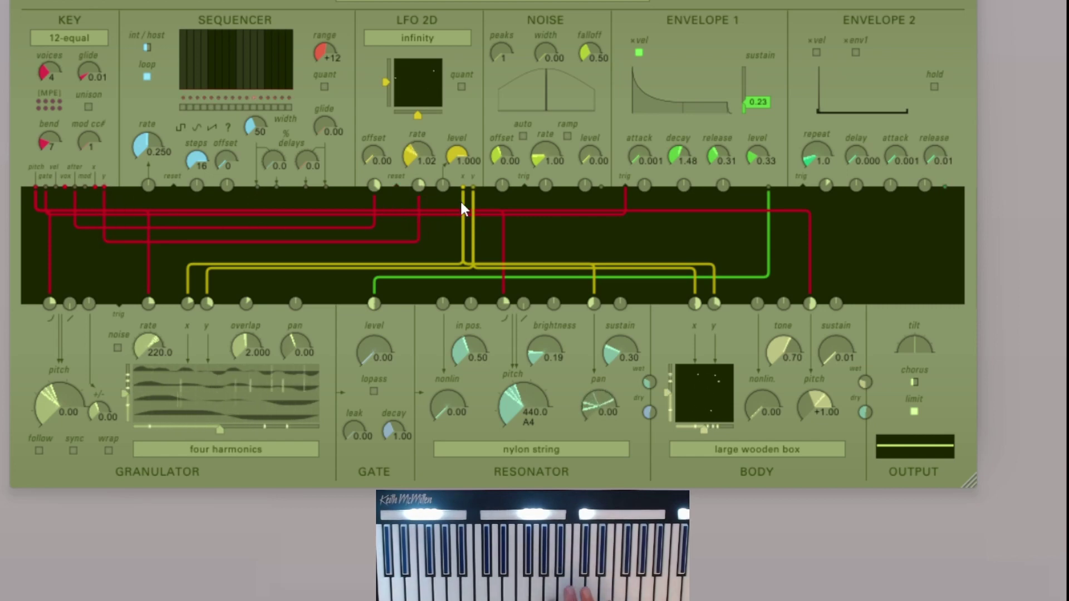
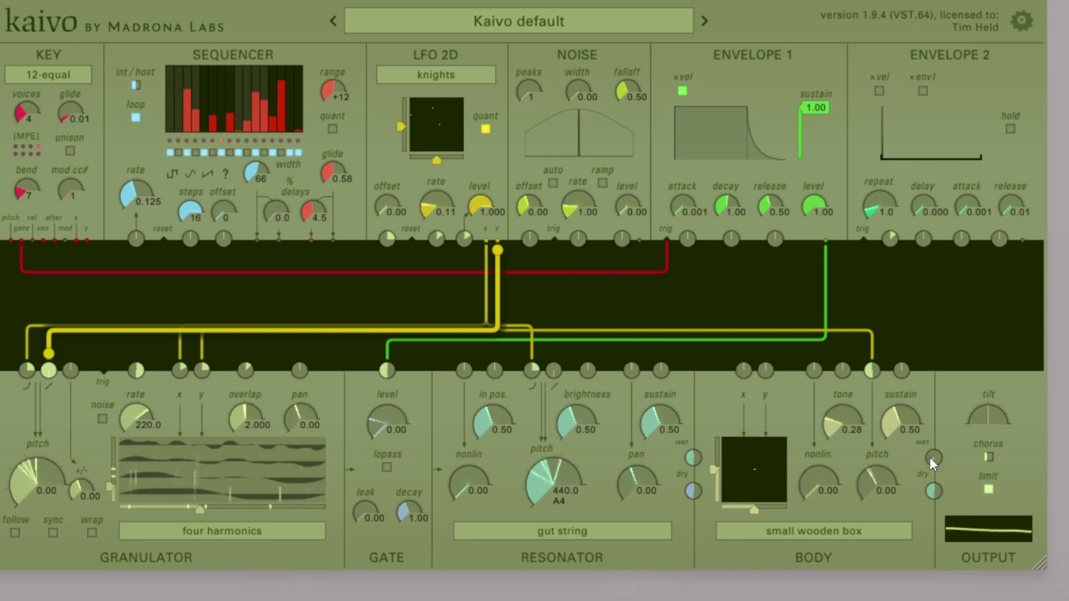
Raise the wet level of the body module slightly
{"action": "left_click_drag", "start_coordinate": [932, 459], "coordinate": [932, 447]}
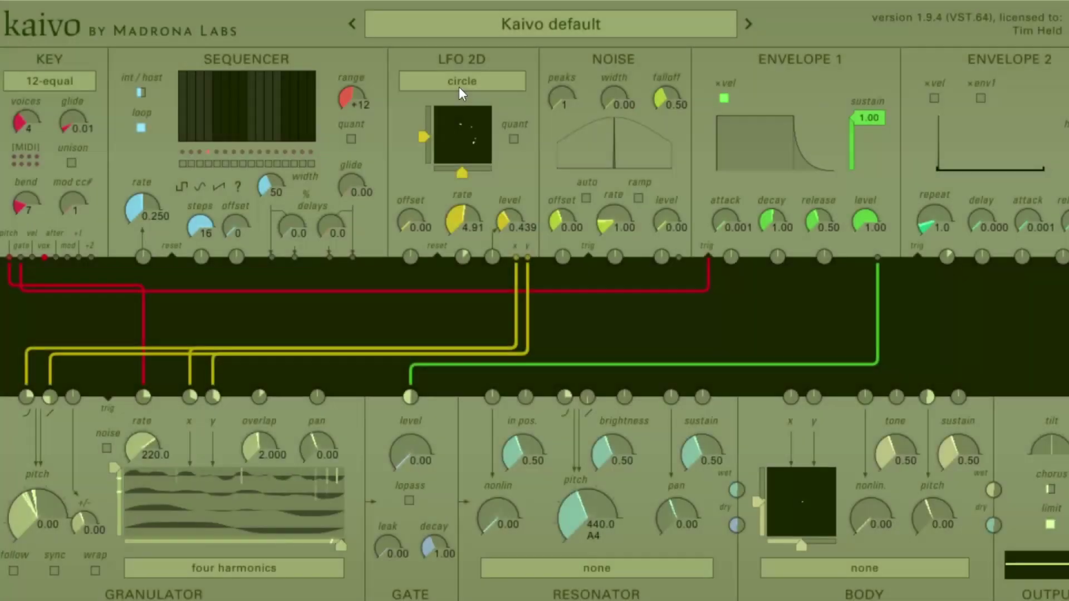
Switch the LFO 2D shape to rain, lower its rate to 0.12 and bring it to about 0.18
{"action": "left_click", "coordinate": [458, 82]}
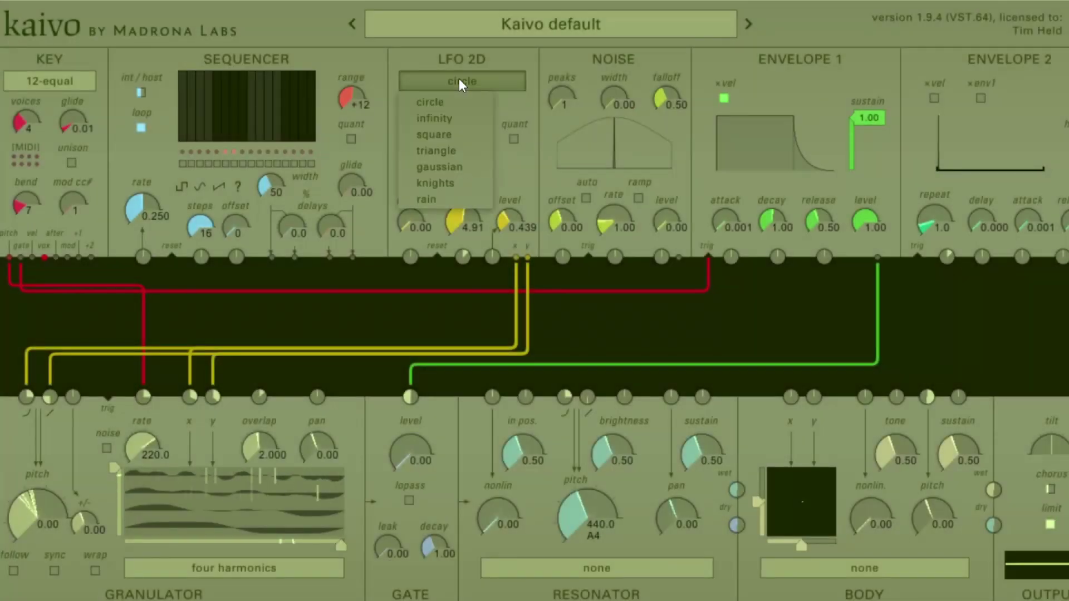
{"action": "left_click", "coordinate": [459, 197]}
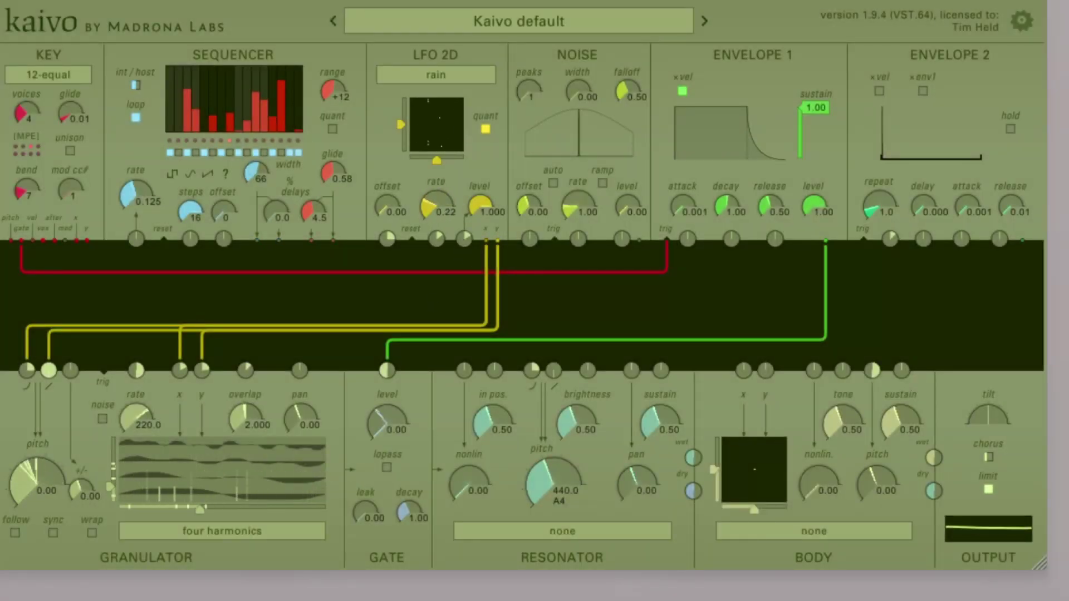
{"action": "left_click_drag", "start_coordinate": [432, 206], "coordinate": [435, 239]}
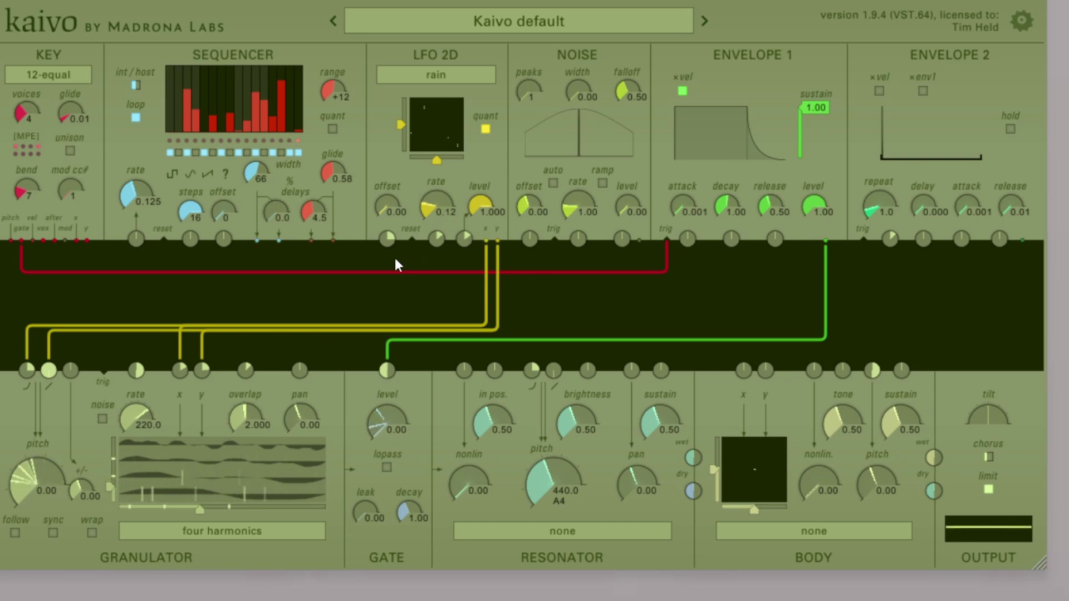
{"action": "left_click_drag", "start_coordinate": [456, 208], "coordinate": [434, 210]}
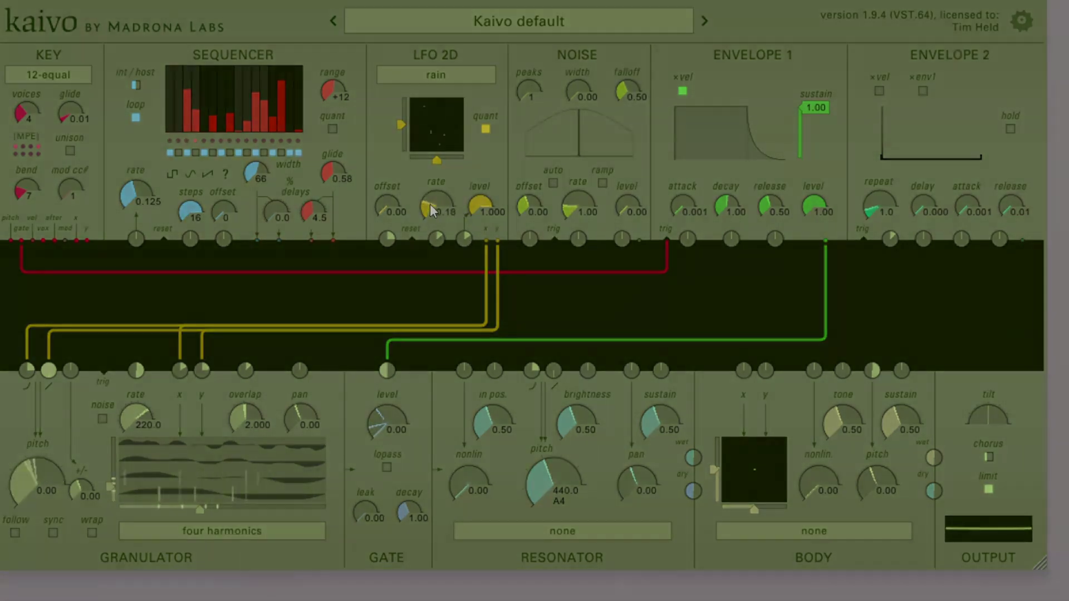